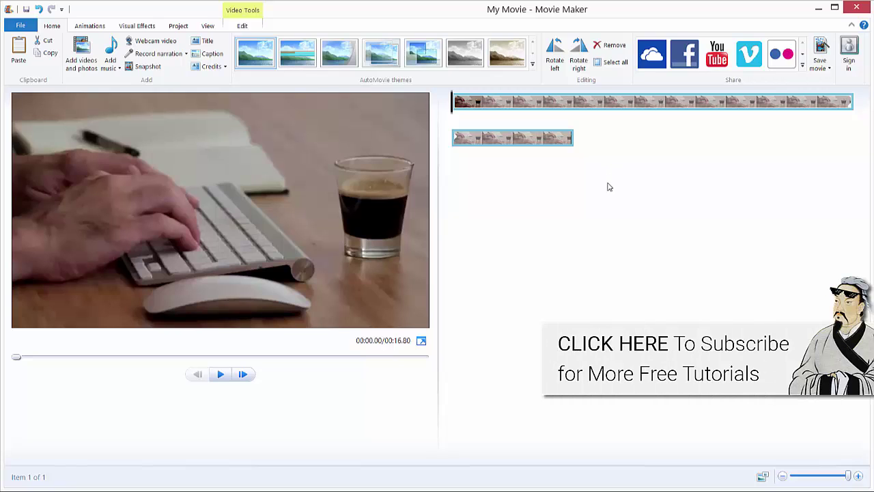
Scrub the typing-desk clip preview, then play it and rewind to the start
{"action": "left_click", "coordinate": [515, 140]}
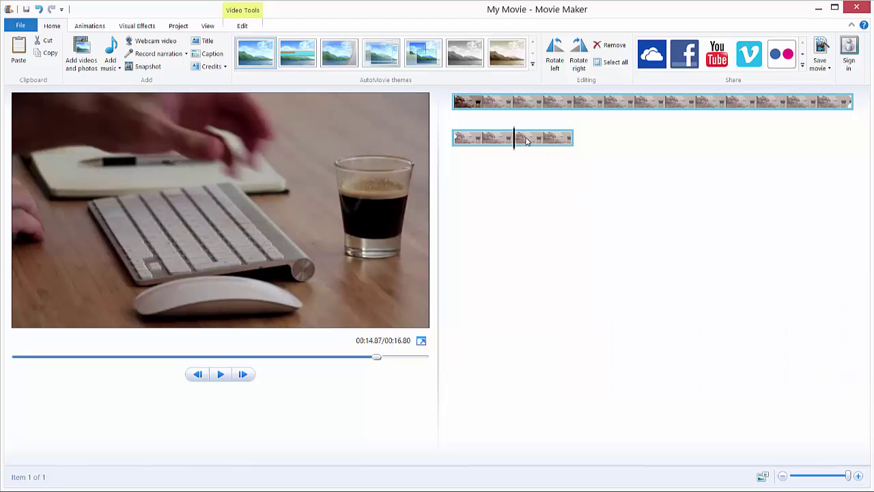
{"action": "left_click", "coordinate": [451, 107]}
{"action": "left_click", "coordinate": [221, 375]}
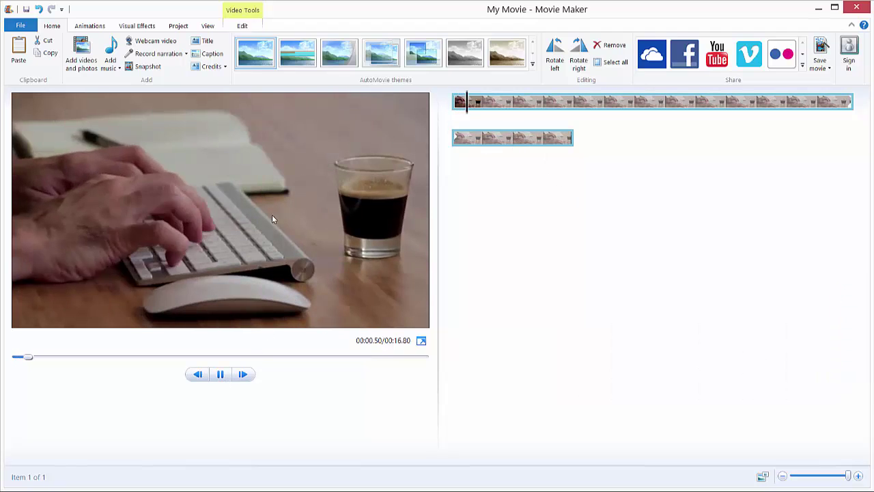
{"action": "left_click", "coordinate": [221, 374]}
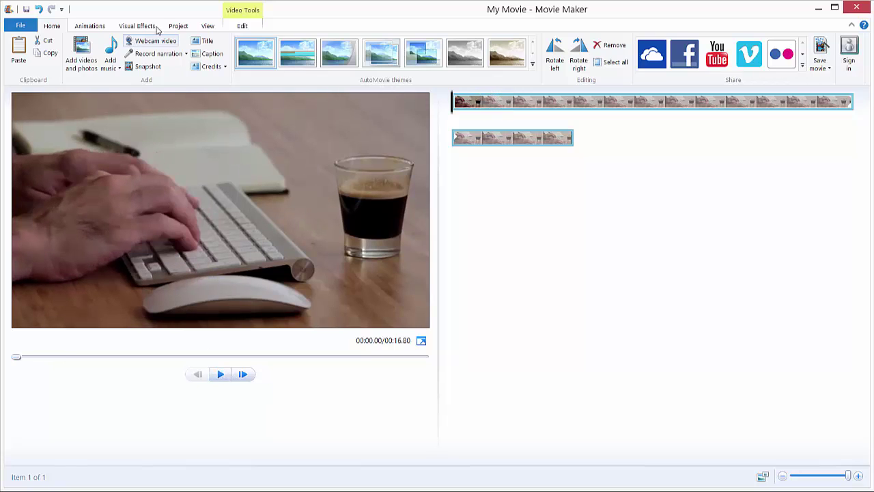
On the Animations tab, browse the Pan and zoom effects with the playhead at 3 seconds
{"action": "left_click", "coordinate": [99, 27]}
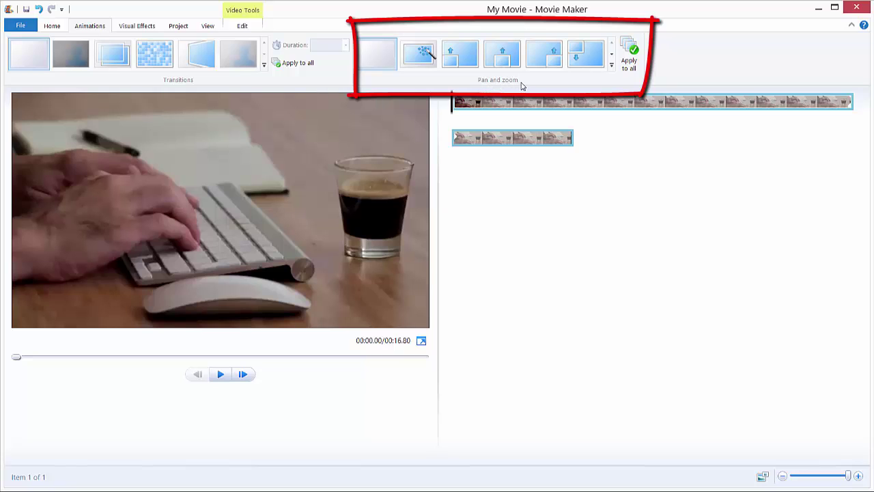
{"action": "left_click", "coordinate": [612, 65]}
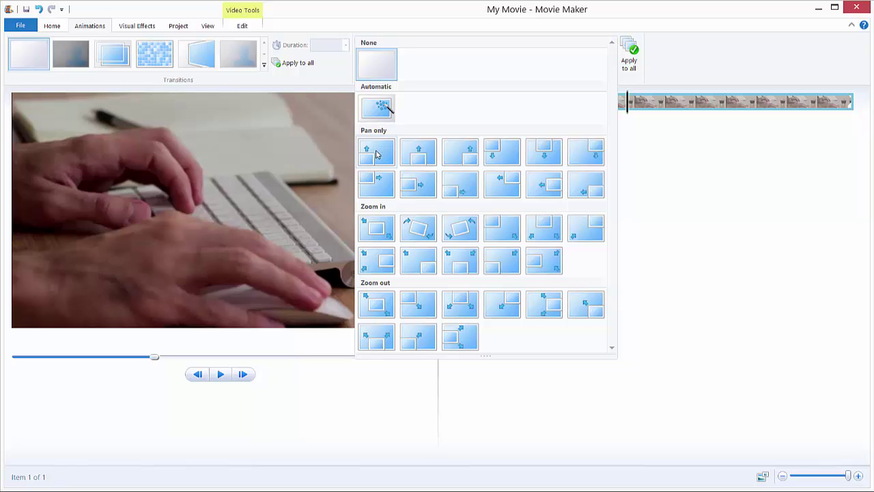
{"action": "left_click", "coordinate": [376, 154]}
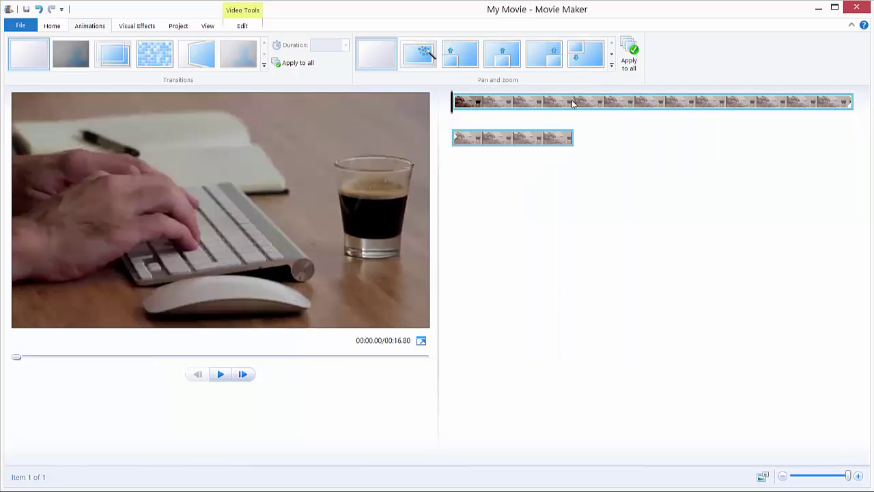
{"action": "left_click", "coordinate": [544, 102]}
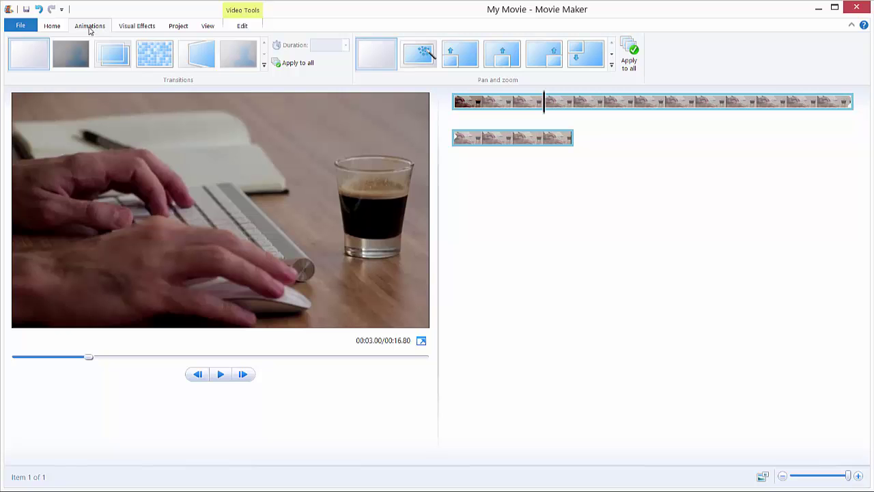
{"action": "left_click", "coordinate": [611, 65]}
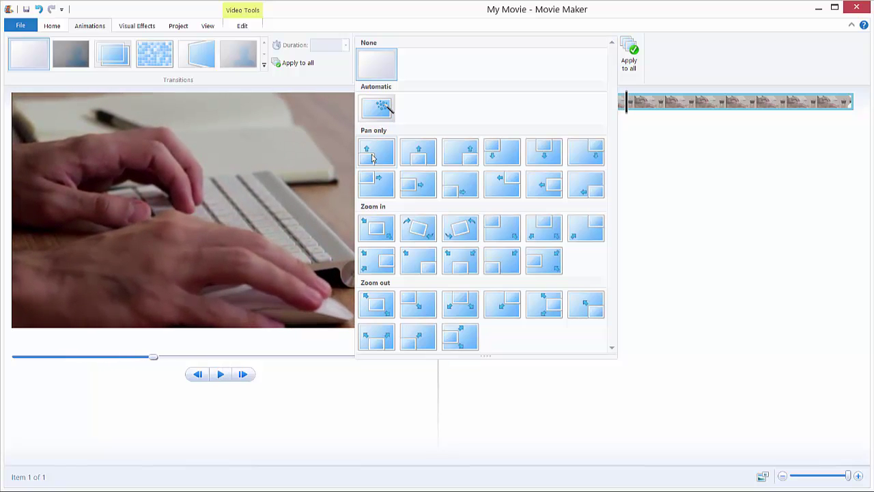
Apply Pan up along left, preview it, then open the clip's Video Tools Edit tab
{"action": "left_click", "coordinate": [375, 153]}
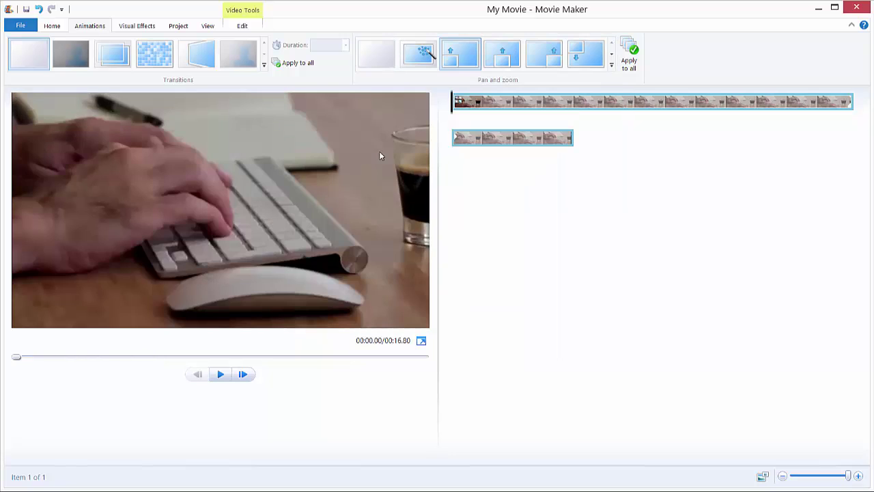
{"action": "left_click", "coordinate": [220, 374]}
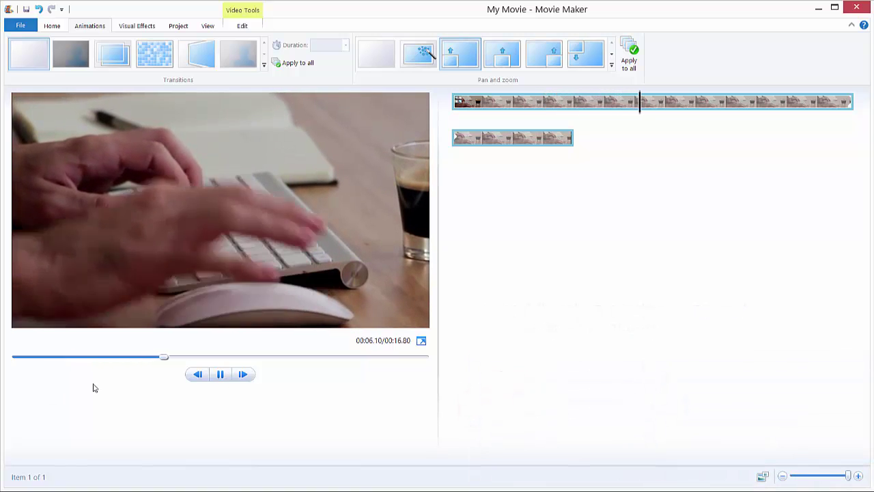
{"action": "left_click", "coordinate": [220, 374]}
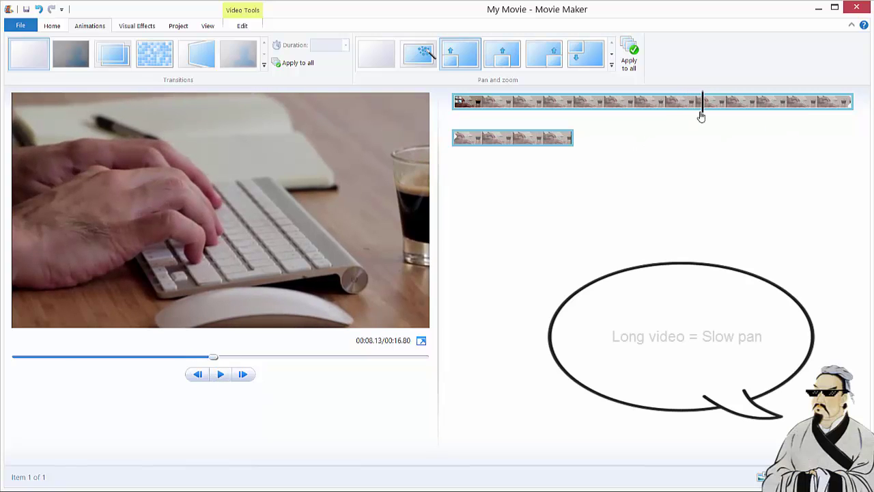
{"action": "left_click_drag", "start_coordinate": [702, 113], "coordinate": [536, 104]}
{"action": "double_click", "coordinate": [541, 103]}
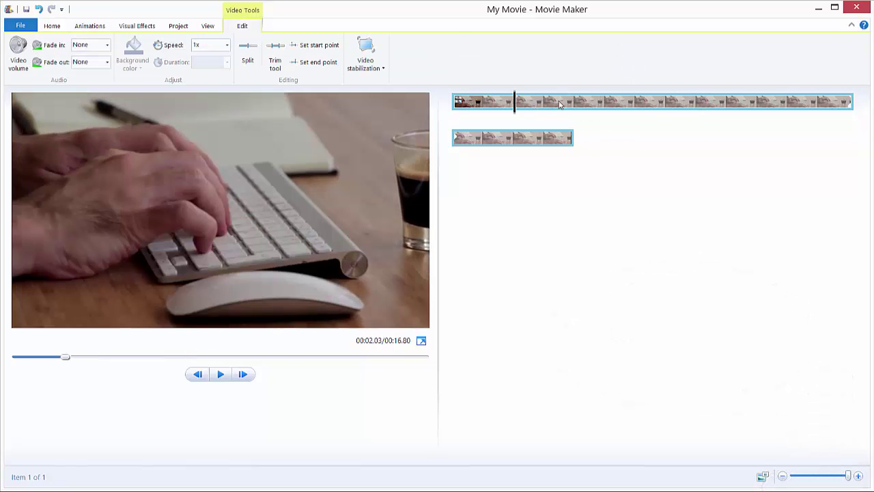
Split the clip at 00:03.00, then select and play the first part
{"action": "left_click_drag", "start_coordinate": [517, 113], "coordinate": [544, 112]}
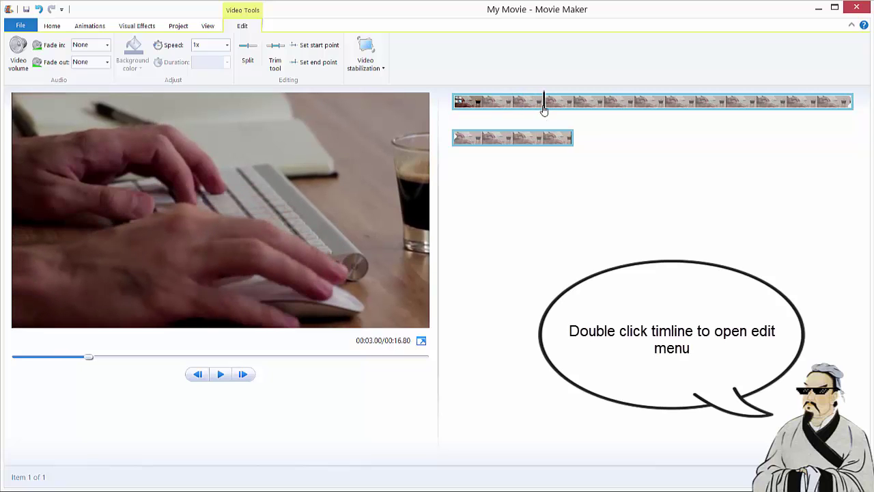
{"action": "left_click", "coordinate": [249, 54]}
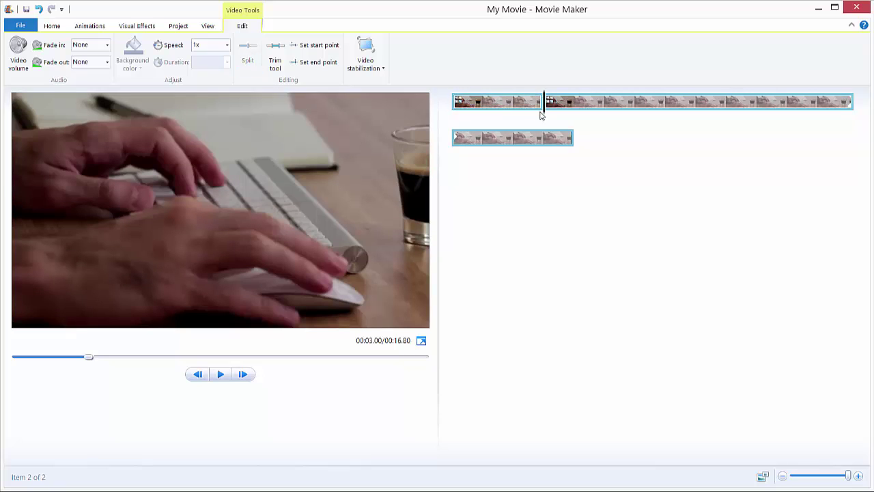
{"action": "left_click", "coordinate": [453, 116]}
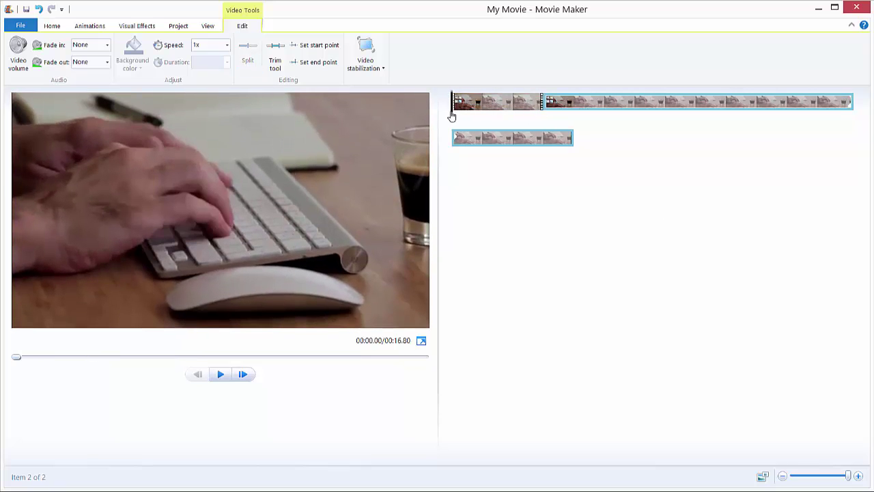
{"action": "left_click", "coordinate": [449, 108]}
{"action": "left_click", "coordinate": [220, 374]}
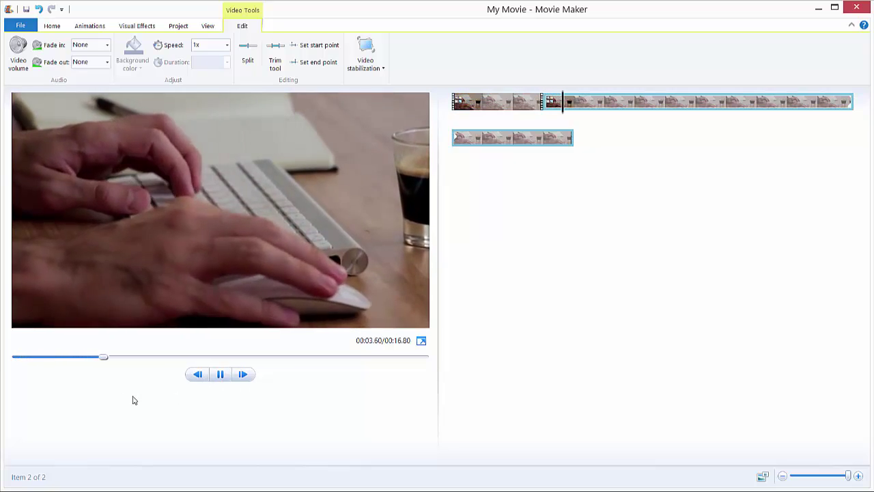
{"action": "left_click", "coordinate": [345, 252]}
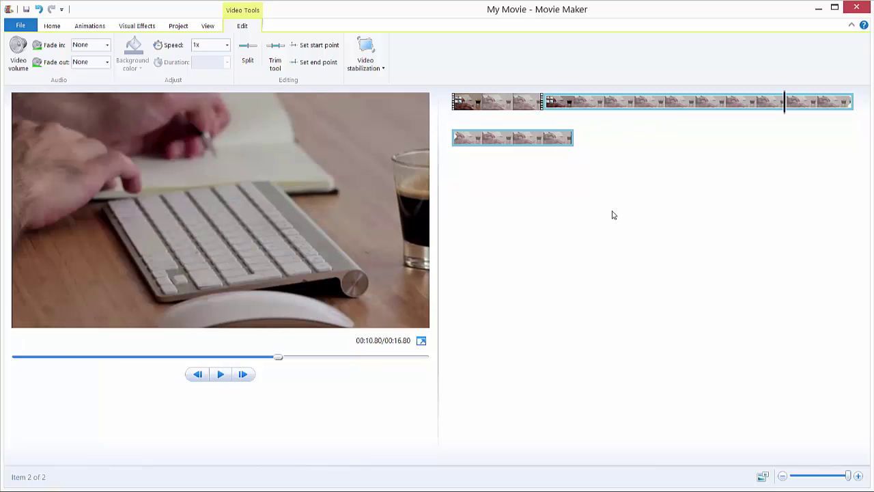
Undo the 3-second split with Ctrl+Z, restoring the single 16.80-second clip
{"action": "key", "text": "ctrl+z"}
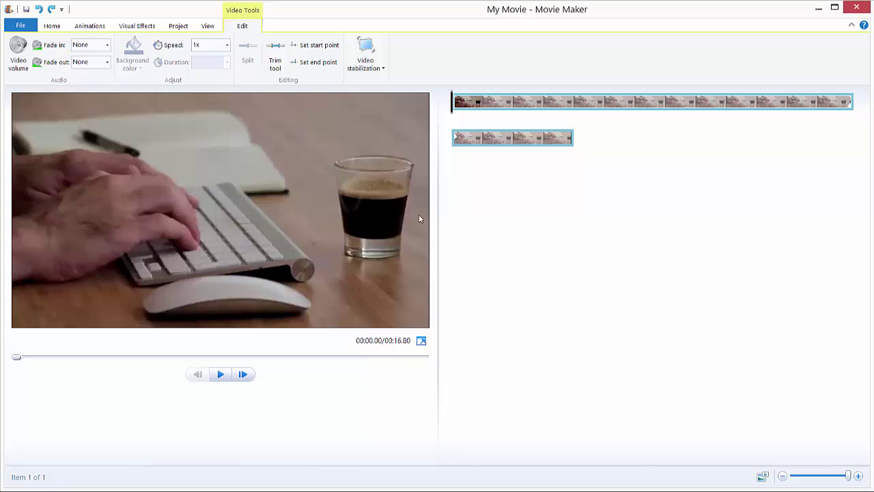
Split the clip at about 3.4, 7.33 and 11.30 seconds
{"action": "left_click", "coordinate": [537, 102]}
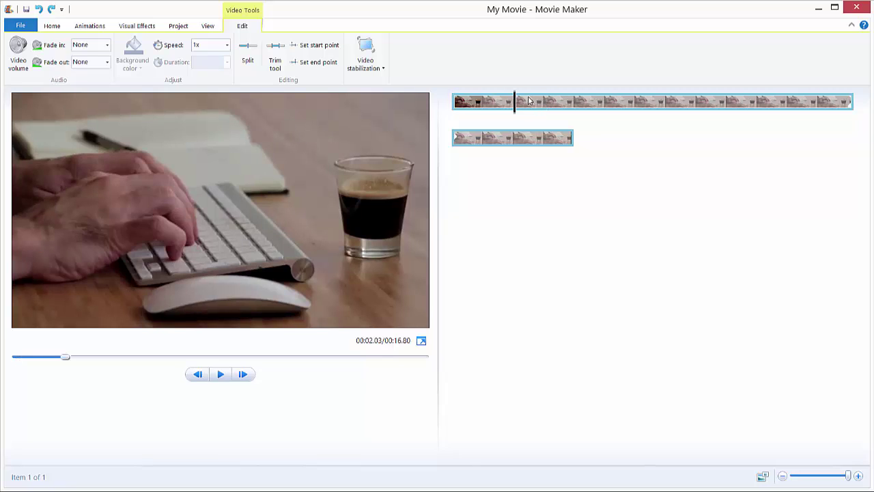
{"action": "left_click_drag", "start_coordinate": [516, 114], "coordinate": [559, 113]}
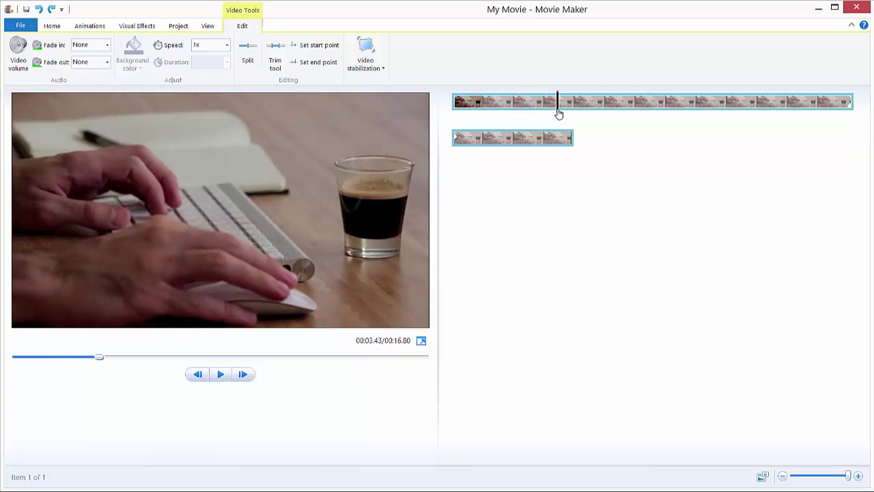
{"action": "left_click", "coordinate": [248, 52]}
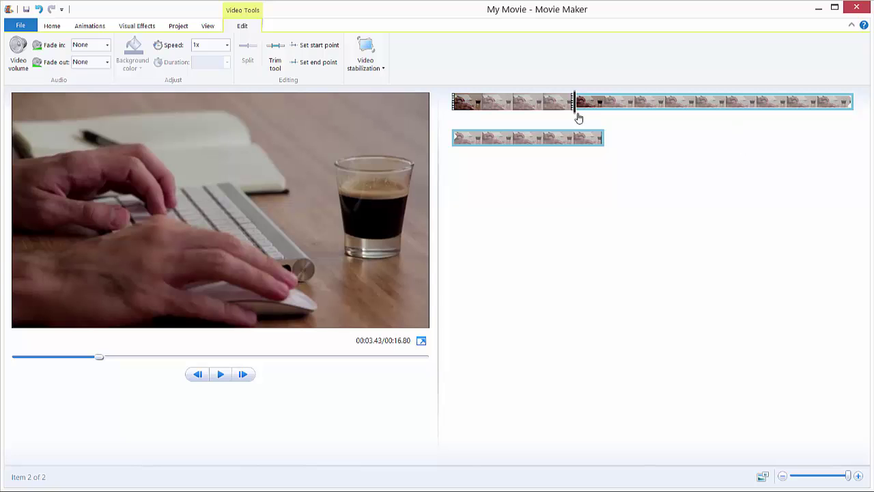
{"action": "left_click_drag", "start_coordinate": [575, 116], "coordinate": [697, 117]}
{"action": "left_click", "coordinate": [253, 48]}
{"action": "left_click_drag", "start_coordinate": [696, 116], "coordinate": [825, 117]}
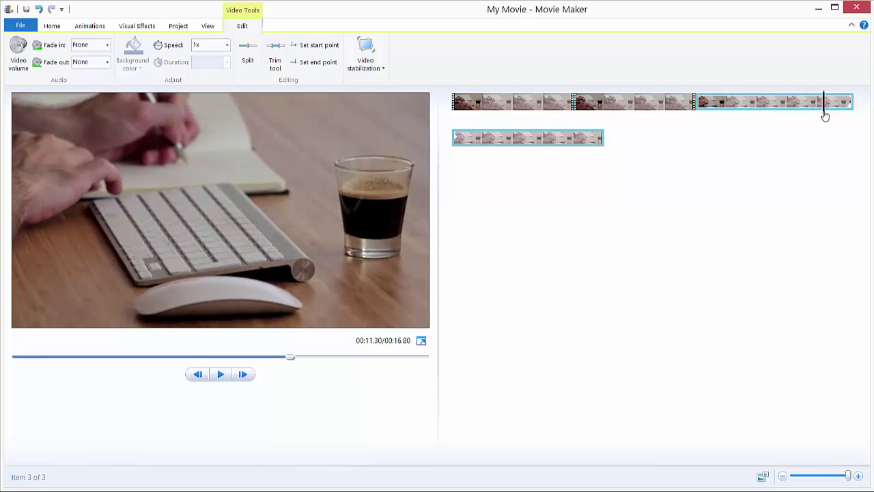
{"action": "left_click", "coordinate": [253, 55]}
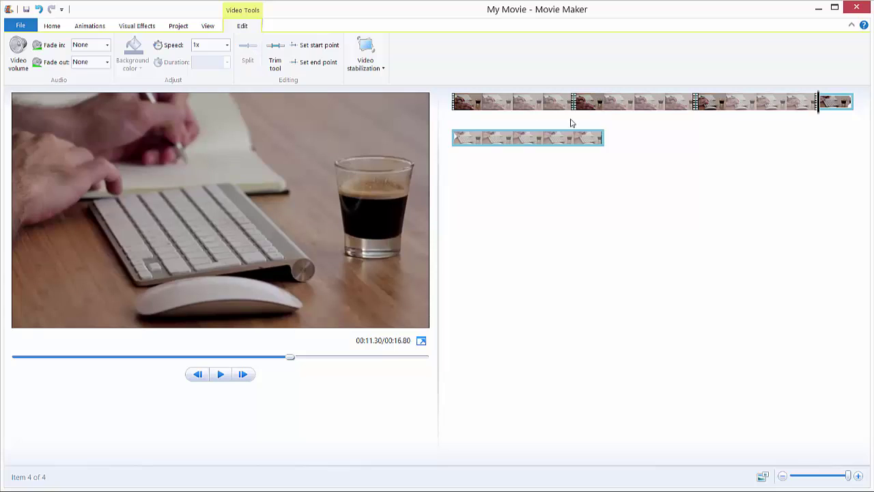
Select each of the four clip parts in turn, ending on the first
{"action": "left_click", "coordinate": [545, 139]}
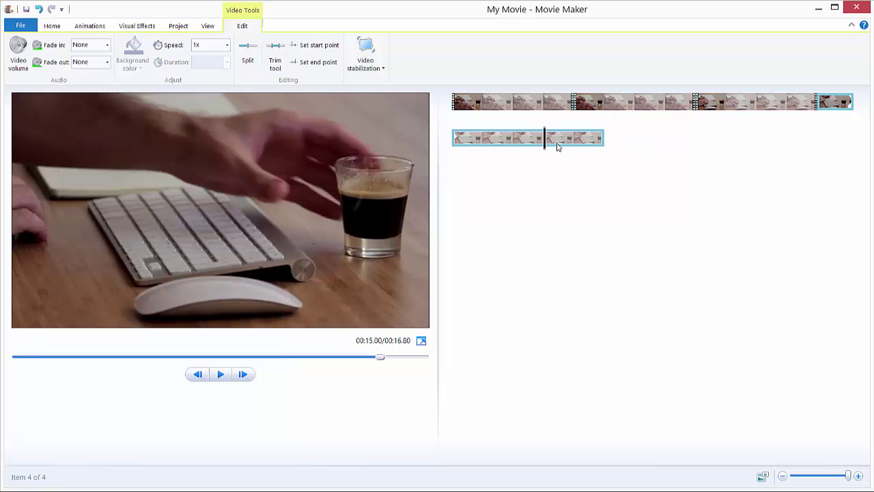
{"action": "left_click", "coordinate": [513, 109]}
{"action": "left_click", "coordinate": [606, 104]}
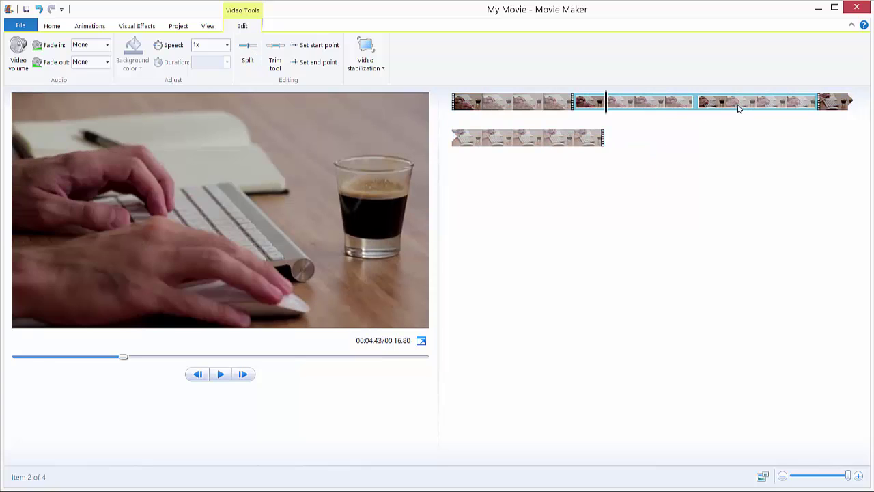
{"action": "left_click", "coordinate": [728, 104]}
{"action": "left_click", "coordinate": [546, 140]}
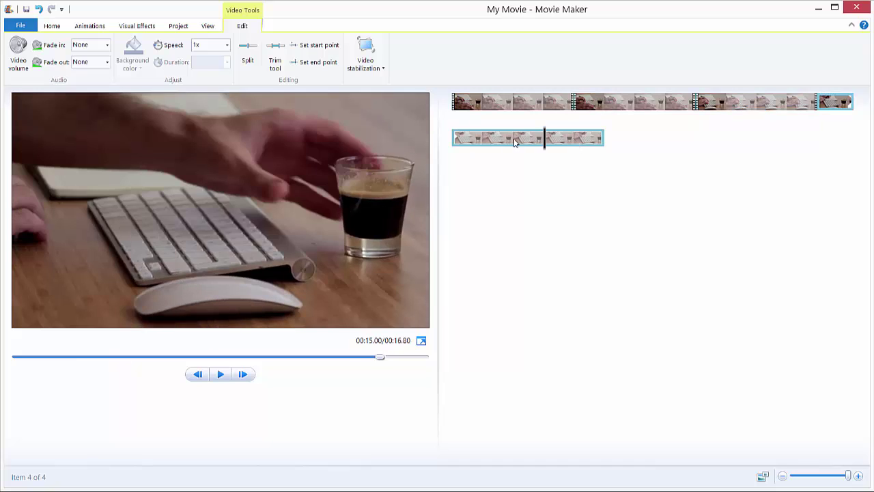
{"action": "left_click", "coordinate": [498, 100]}
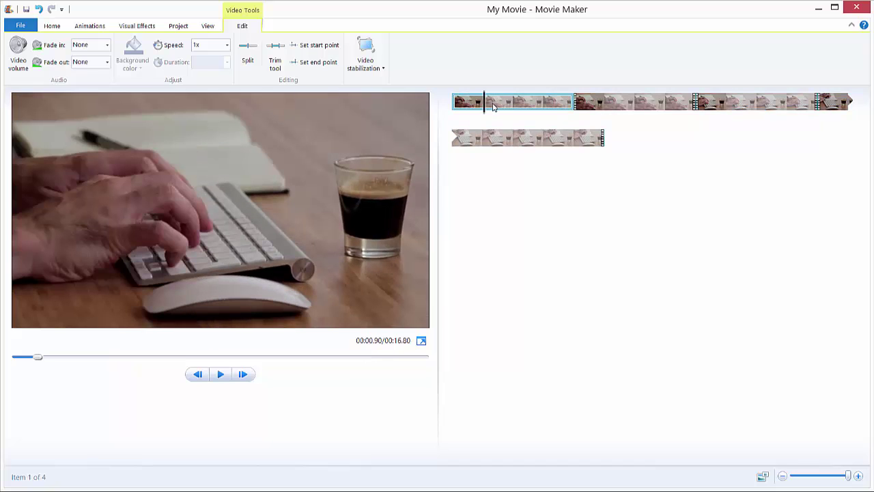
Give the first part Pan up along left and the second part a pan-right effect
{"action": "left_click", "coordinate": [85, 27]}
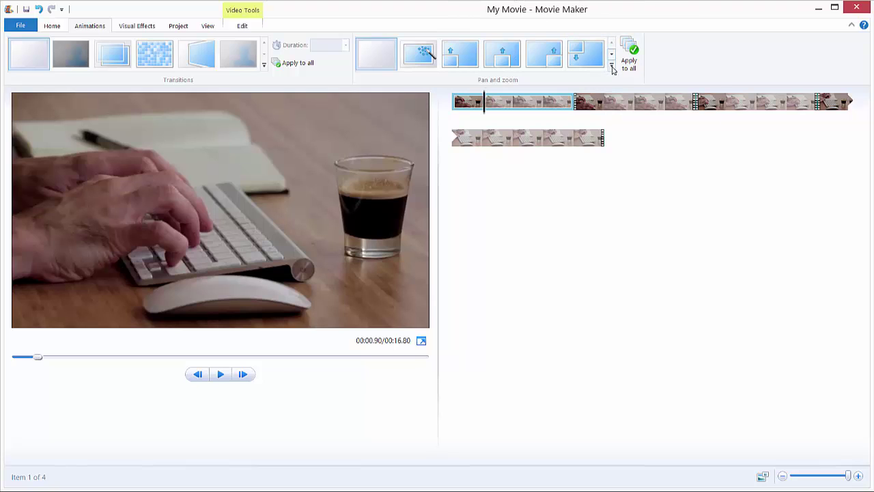
{"action": "left_click", "coordinate": [612, 67]}
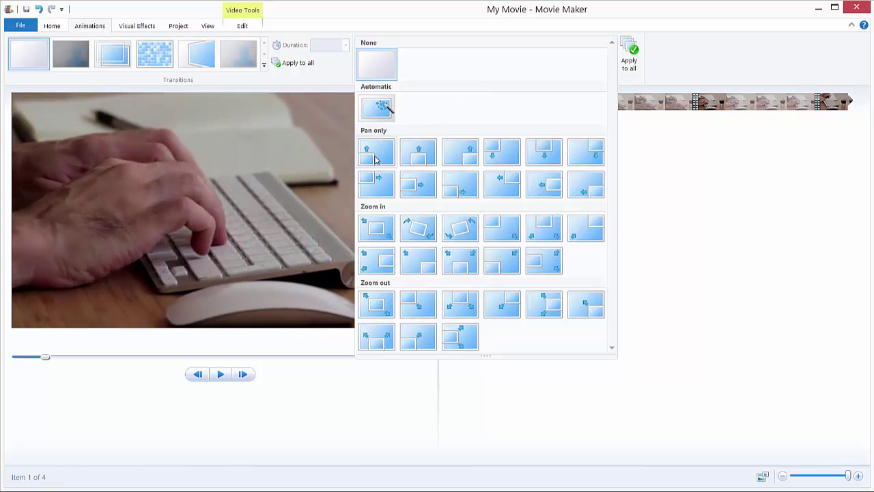
{"action": "left_click", "coordinate": [371, 156]}
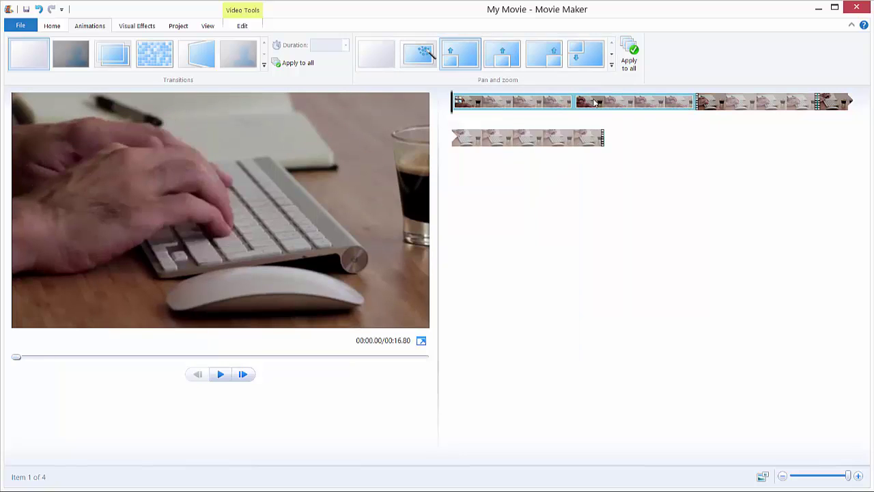
{"action": "left_click", "coordinate": [594, 104]}
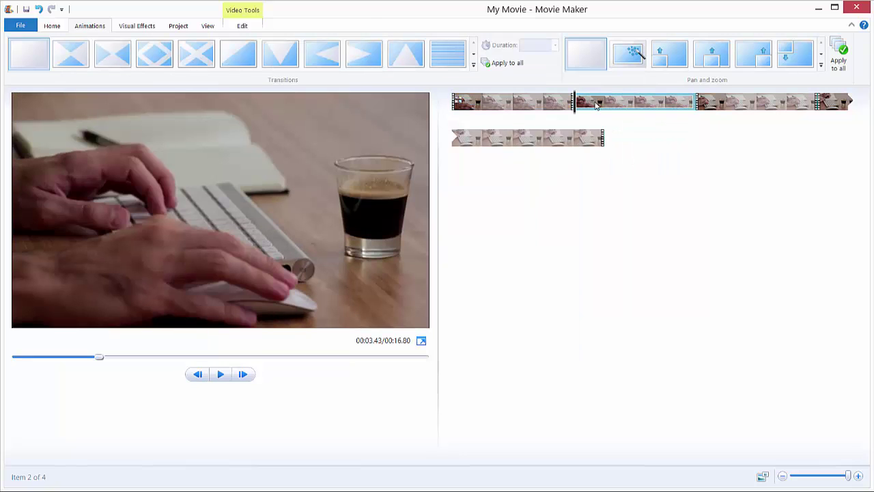
{"action": "left_click", "coordinate": [820, 64]}
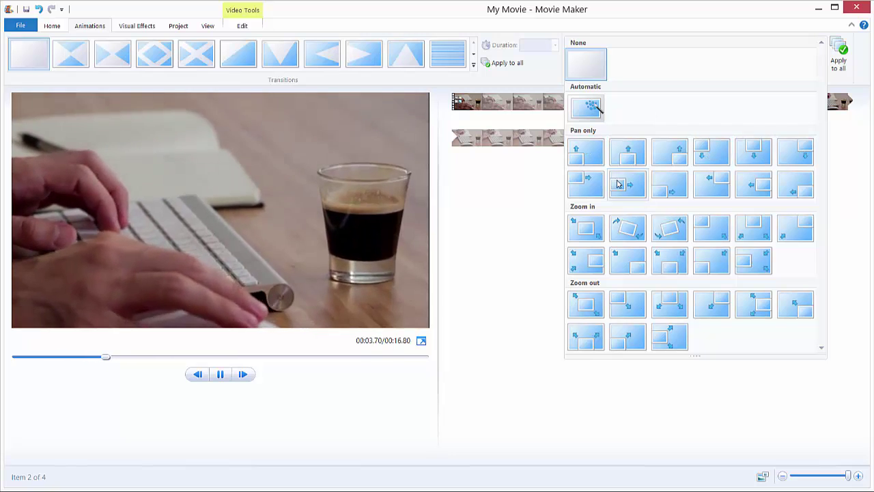
{"action": "left_click", "coordinate": [584, 186]}
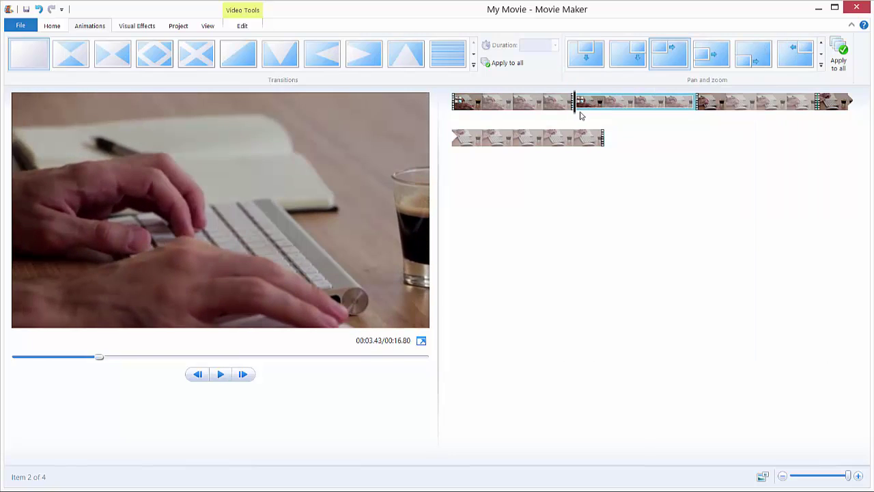
Give the third part Pan down along right and the fourth its own pan-only effect
{"action": "left_click", "coordinate": [758, 104]}
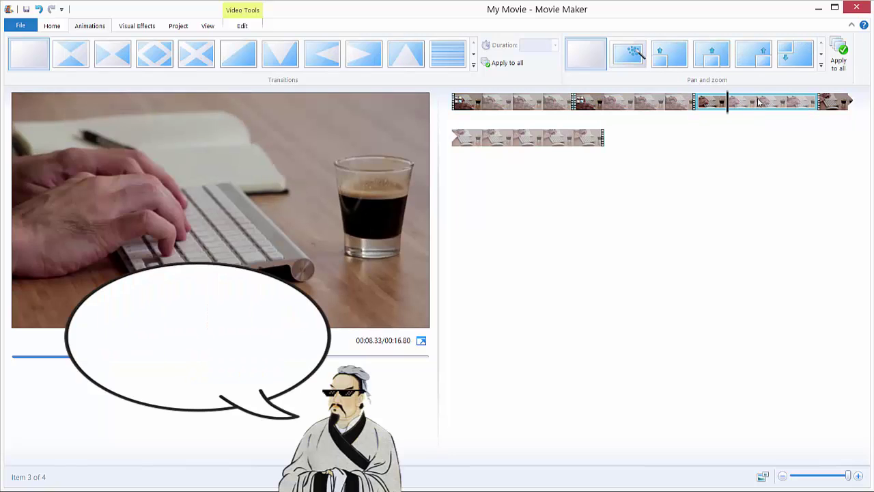
{"action": "left_click", "coordinate": [821, 65]}
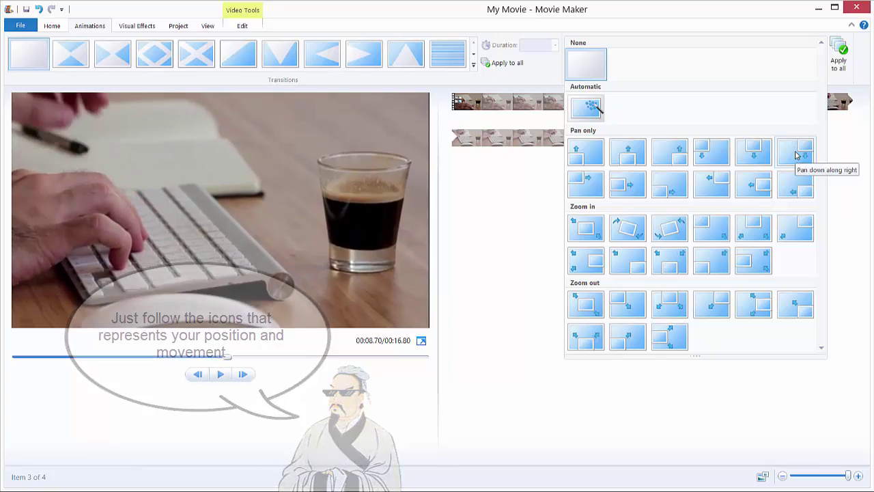
{"action": "left_click", "coordinate": [795, 156]}
{"action": "left_click", "coordinate": [545, 138]}
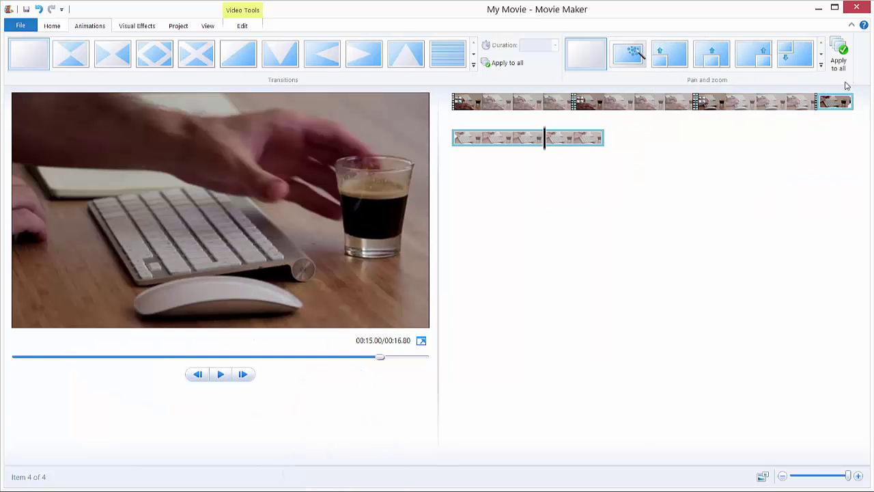
{"action": "left_click", "coordinate": [822, 65]}
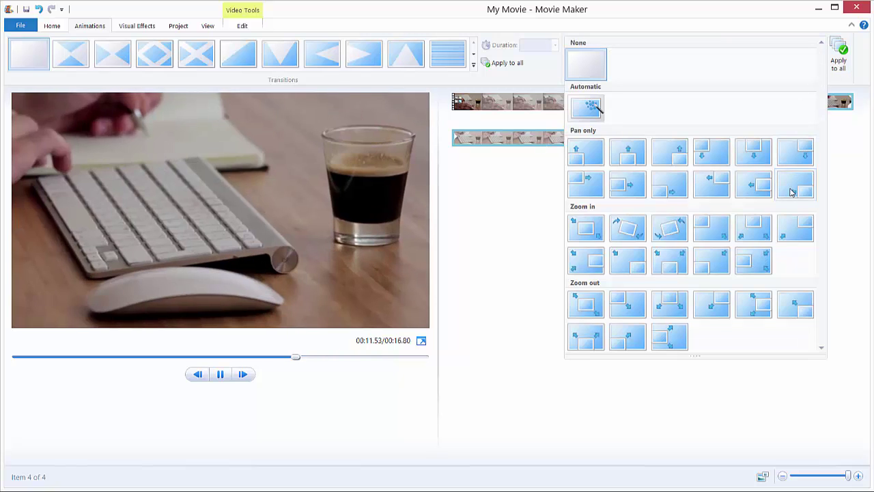
{"action": "left_click", "coordinate": [795, 191]}
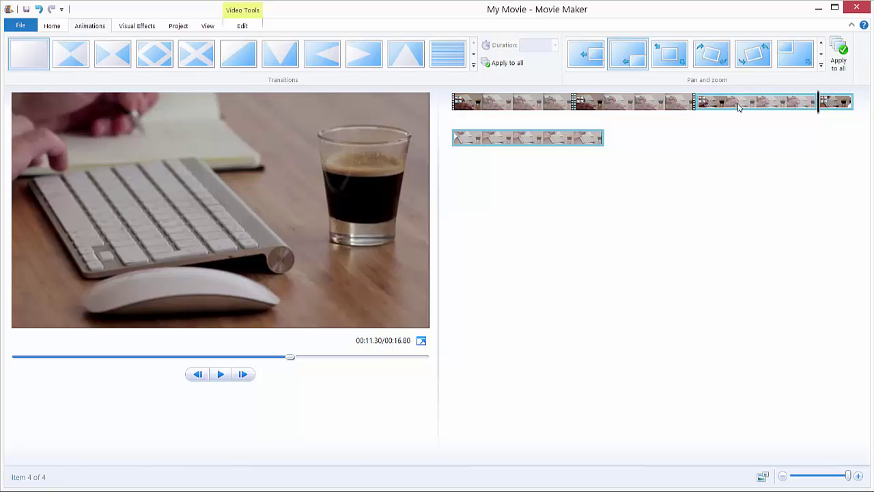
{"action": "left_click", "coordinate": [452, 115]}
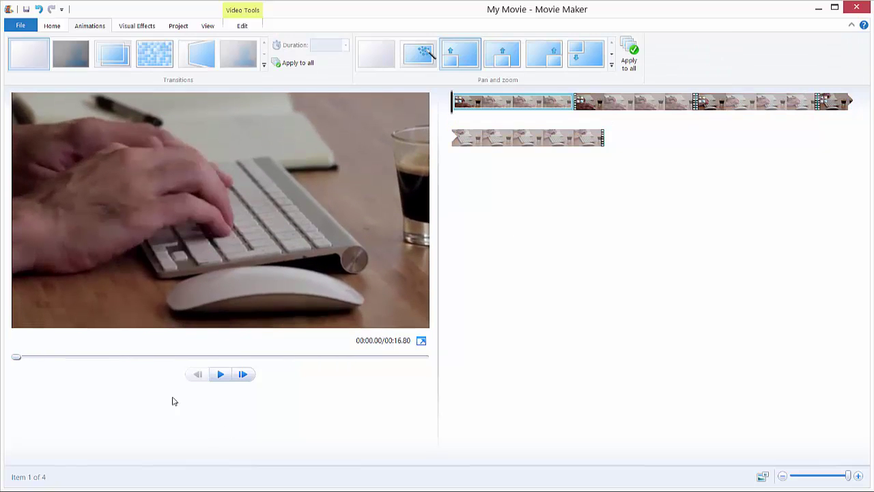
Play the full 16.80-second movie to watch all four pan effects
{"action": "left_click", "coordinate": [221, 375]}
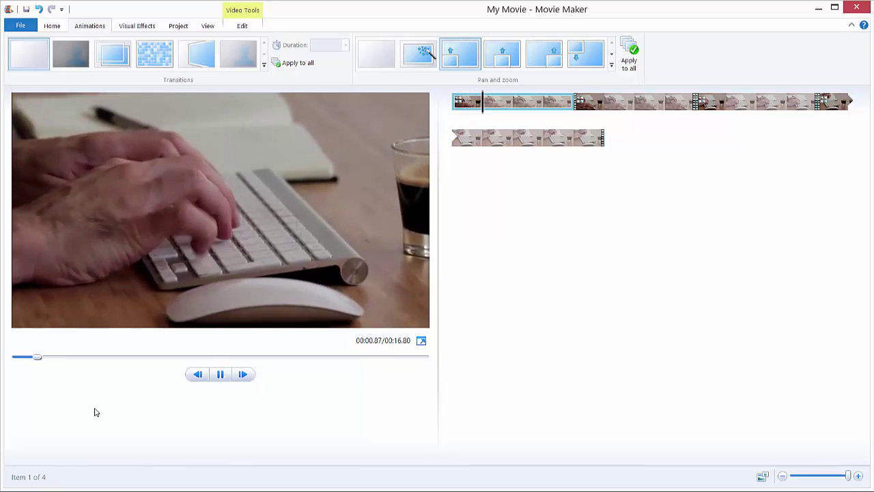